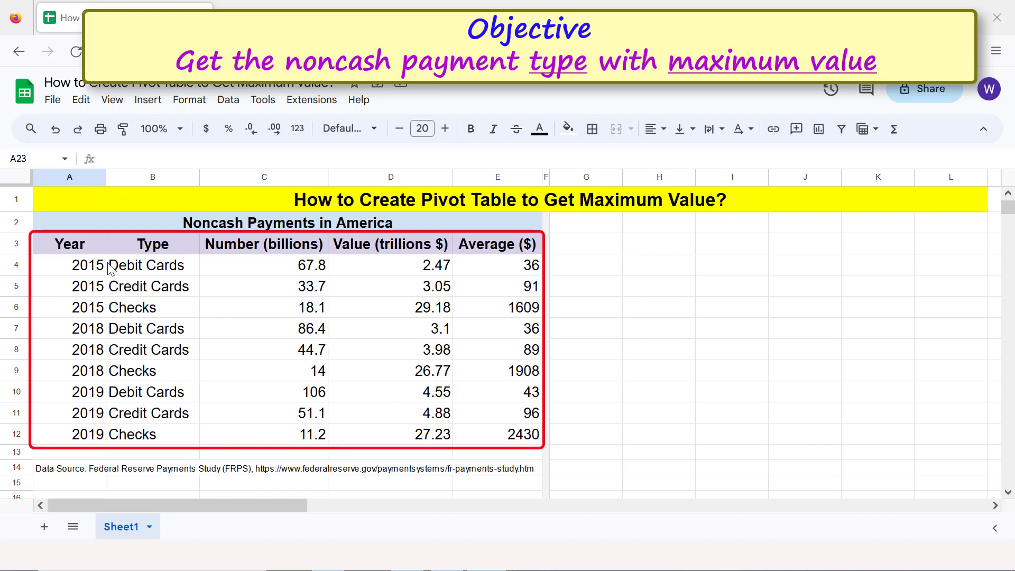
Step: Select the payments table A3:E12 and start a new pivot table from it
left_click(99, 245)
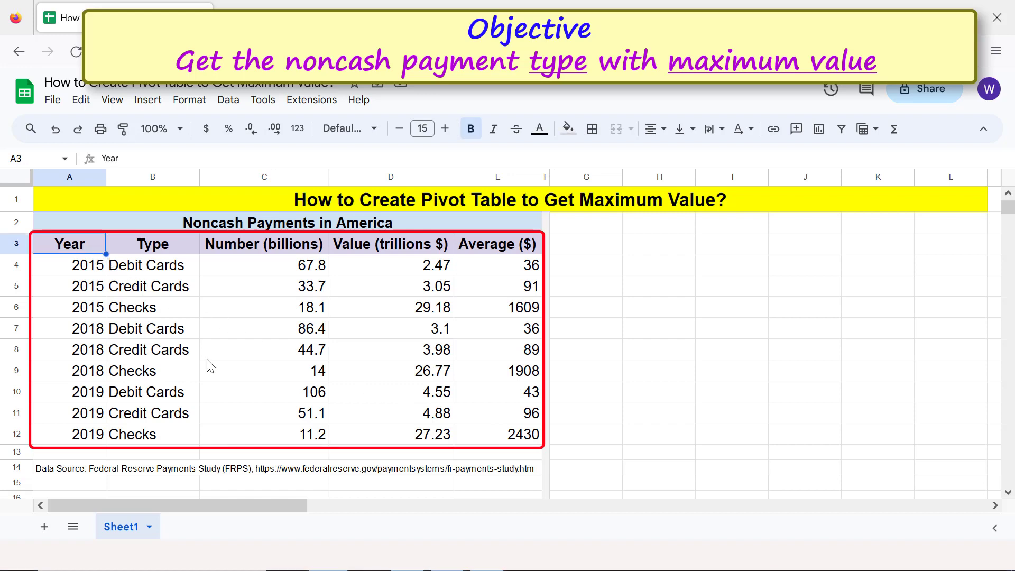
left_click(497, 439, "shift")
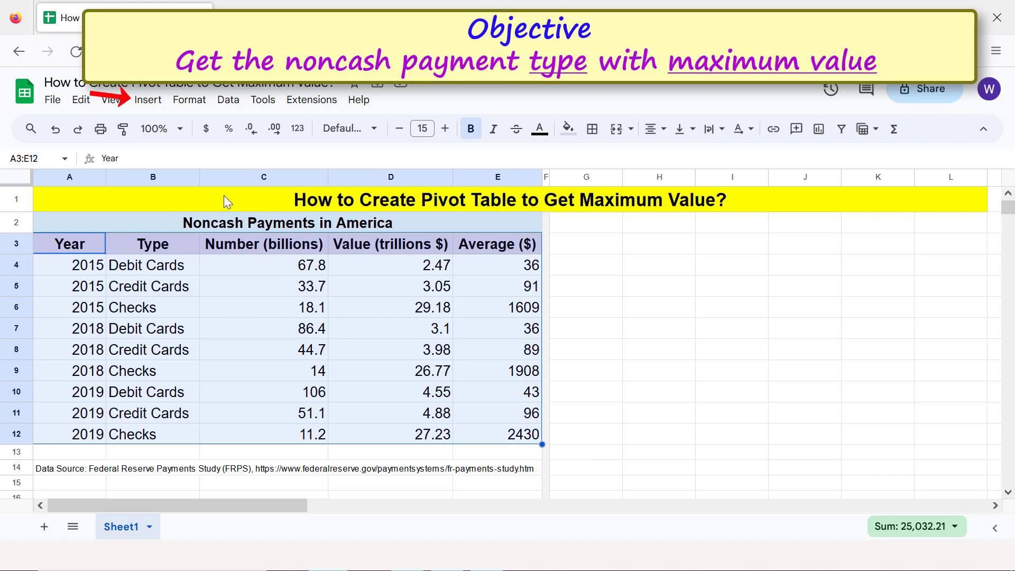
left_click(149, 106)
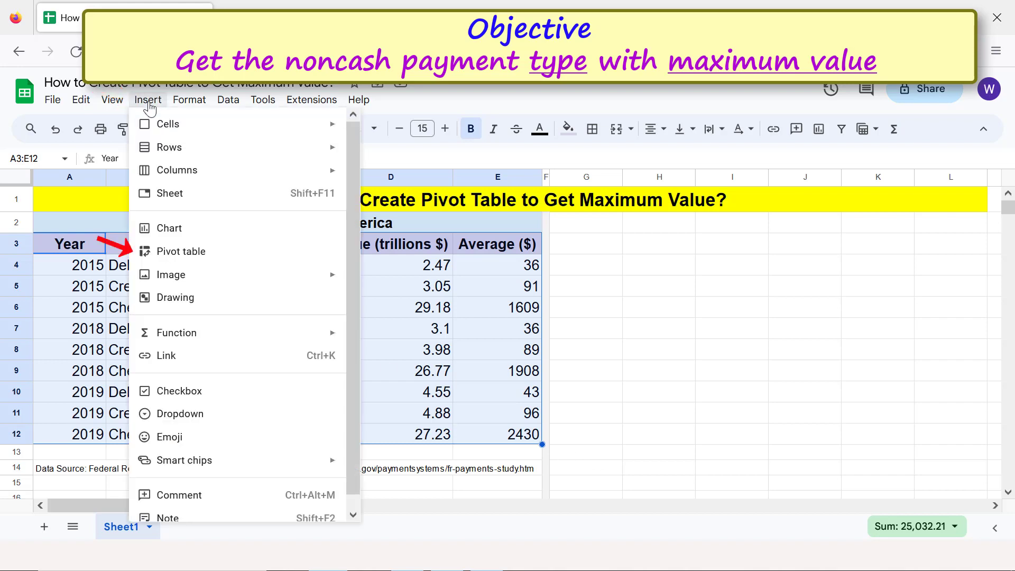
left_click(168, 255)
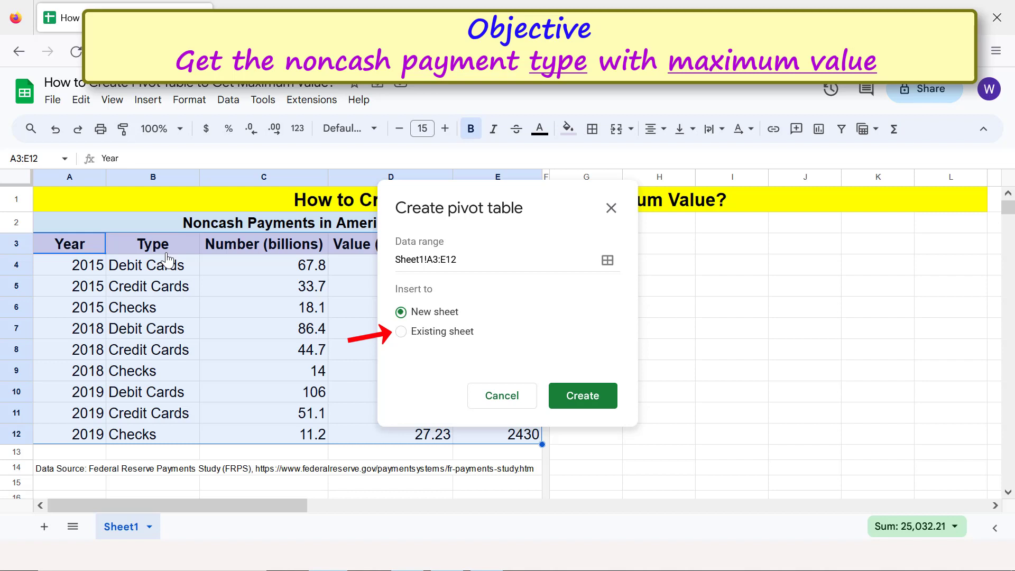
Step: Place the pivot table on the existing sheet at location Sheet1!G3
left_click(401, 332)
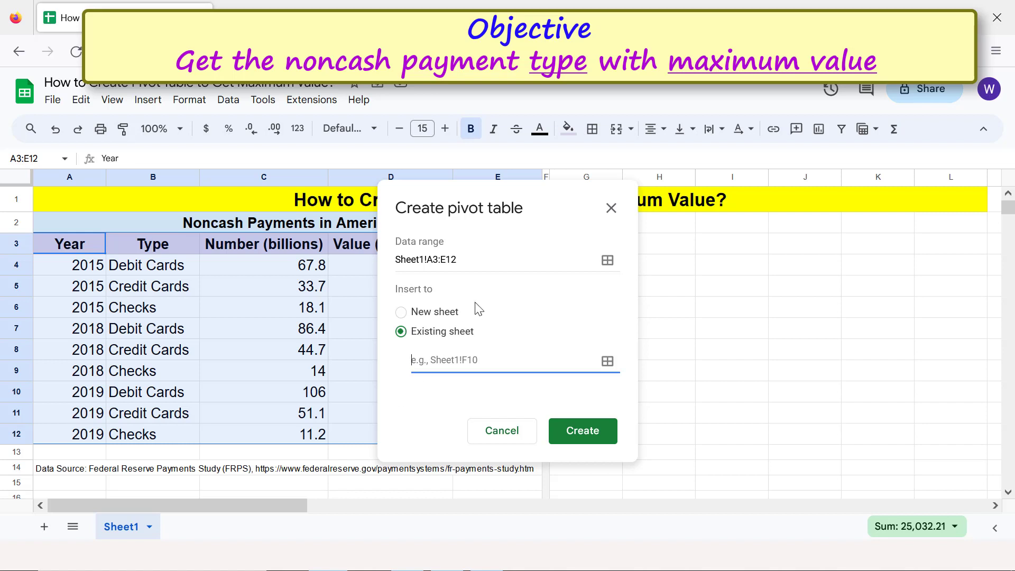
left_click_drag(516, 199, 378, 199)
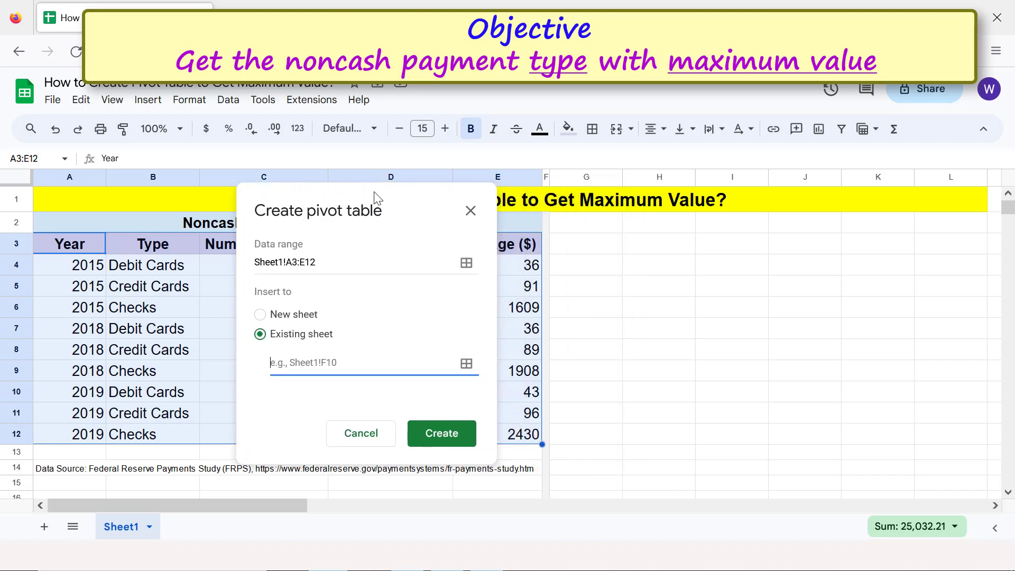
left_click(582, 247)
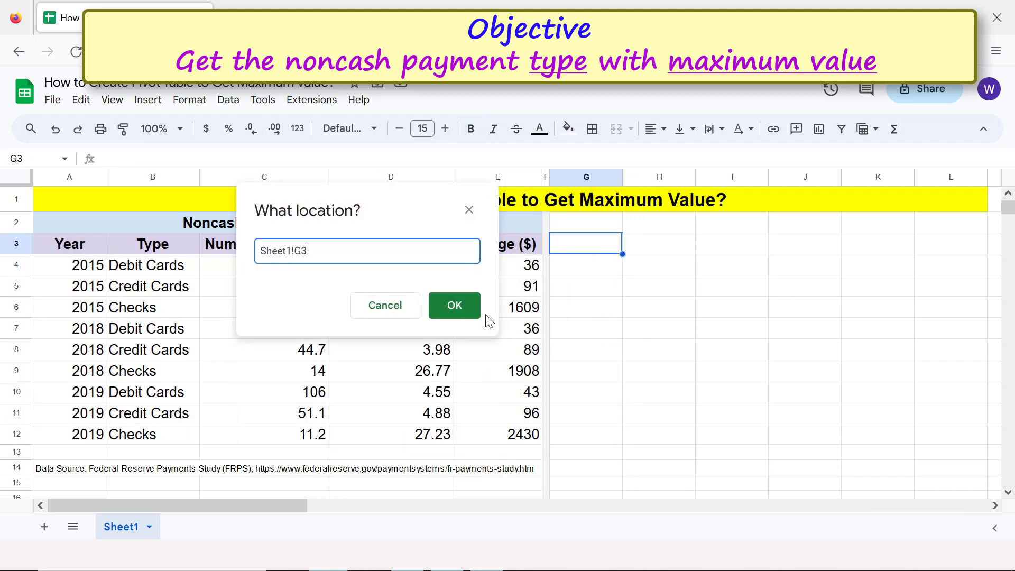
left_click(460, 308)
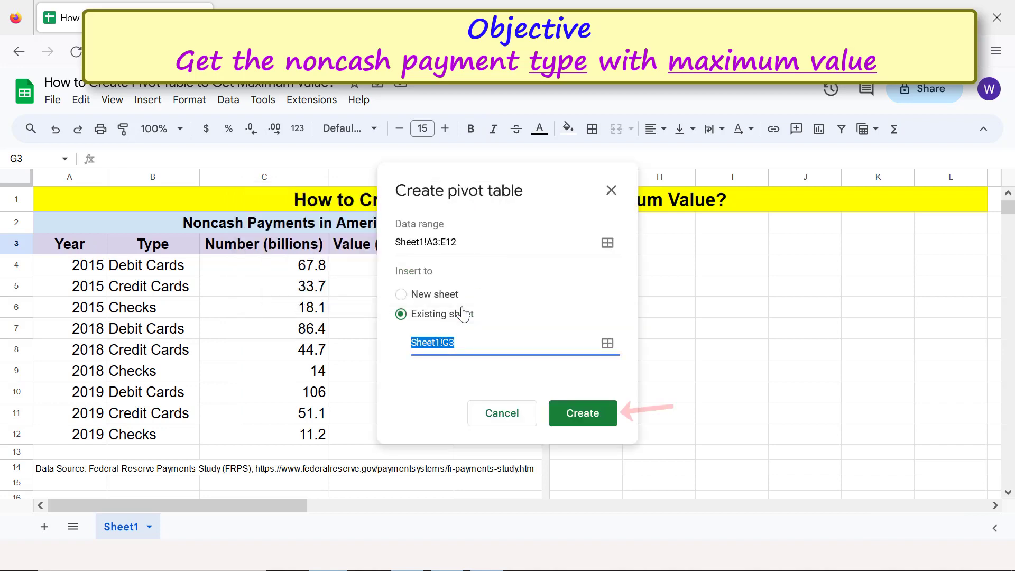
Step: Create the pivot table at G3 and add Type as its rows field
left_click(559, 413)
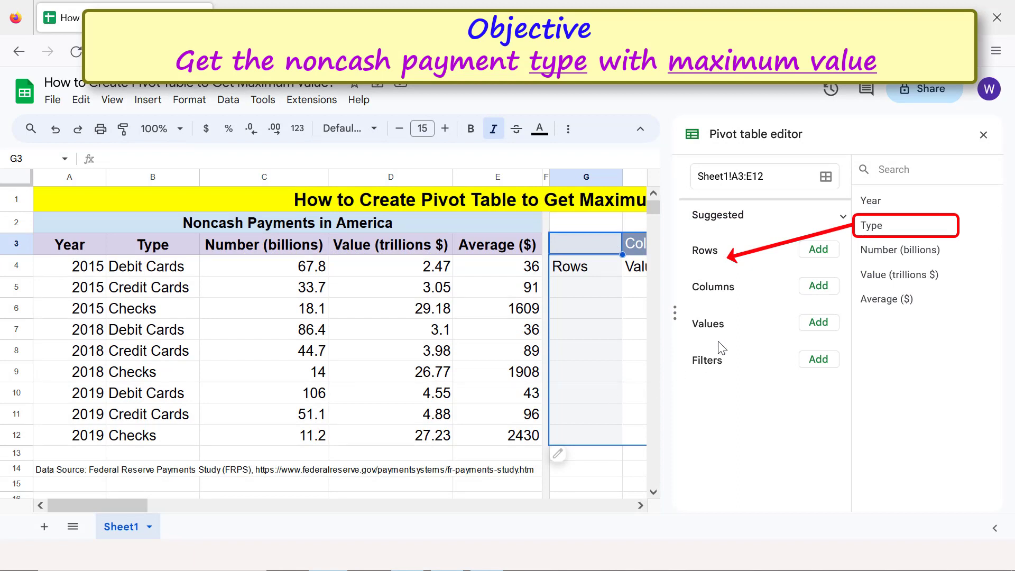
left_click_drag(869, 226, 699, 281)
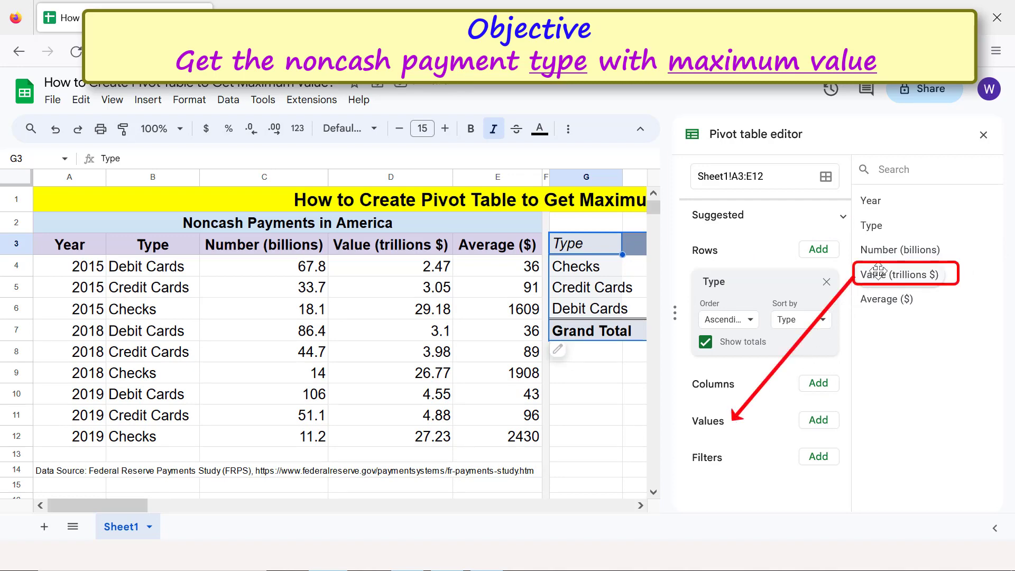
Step: Add Value (trillions $) to the pivot values, summarized by MAX
left_click_drag(872, 274, 703, 453)
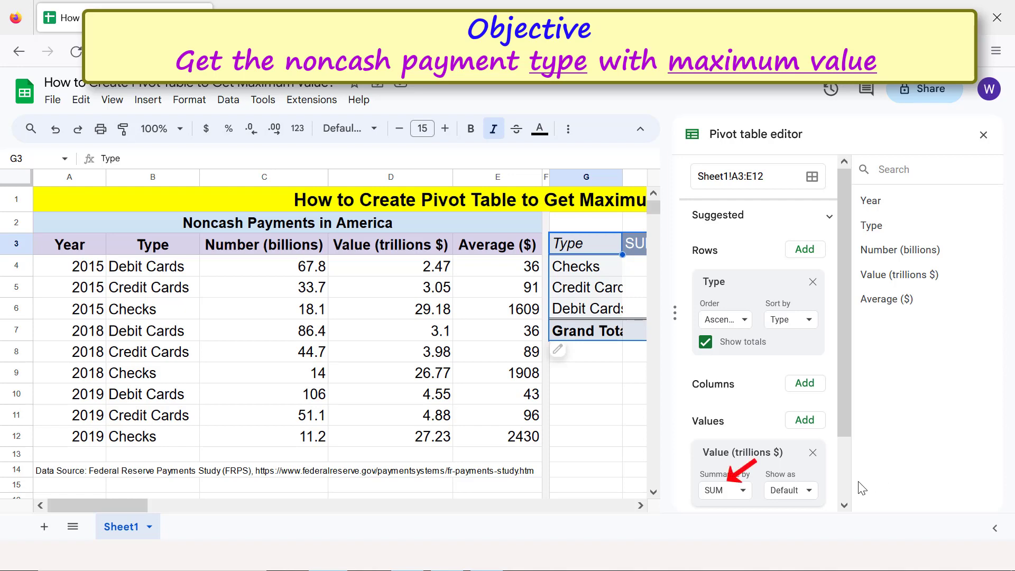
left_click(723, 495)
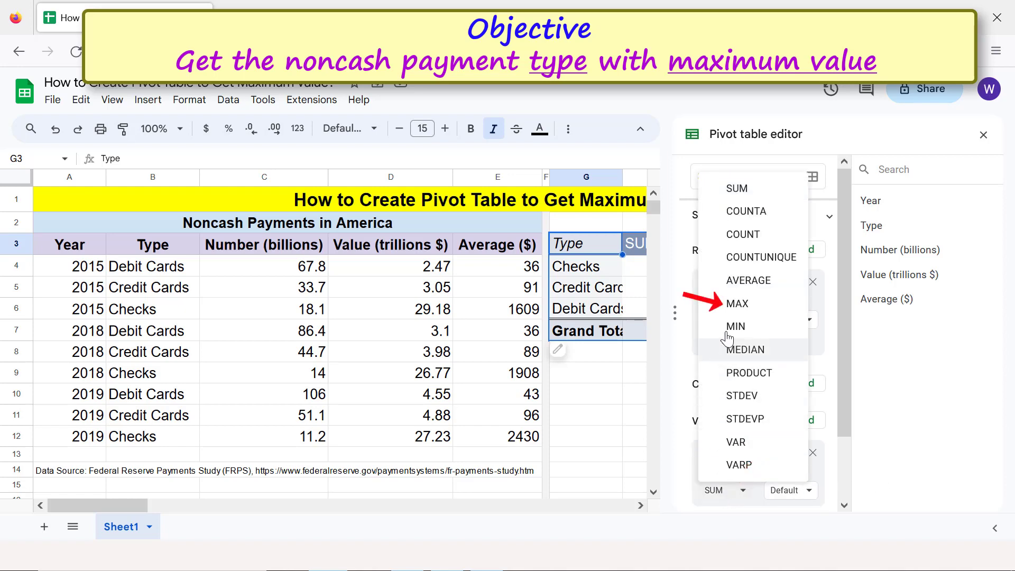
left_click(732, 310)
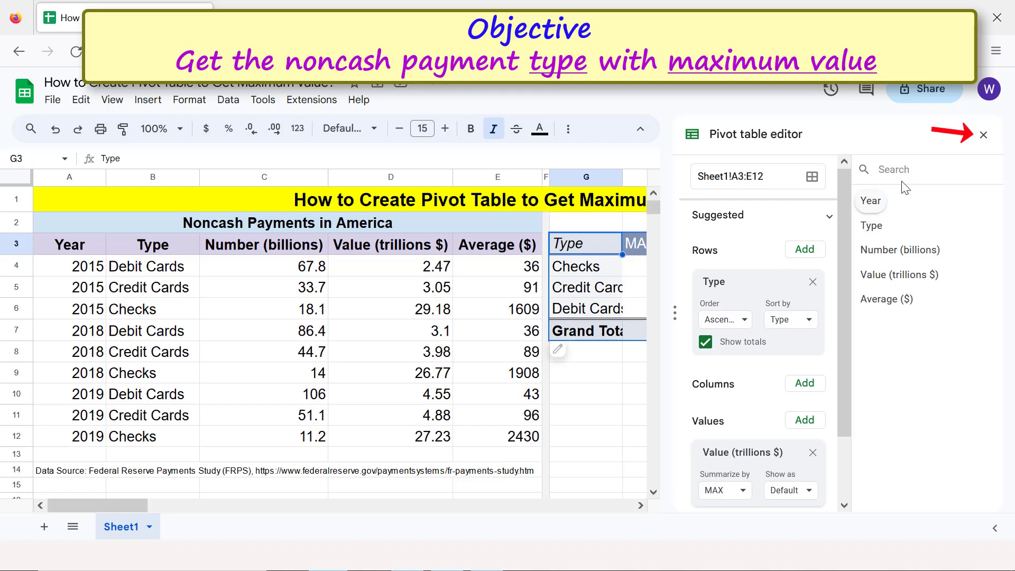
Step: Close the pivot editor and widen columns G and H to fit the labels
left_click(984, 135)
left_click_drag(623, 176, 672, 180)
left_click_drag(744, 181, 843, 180)
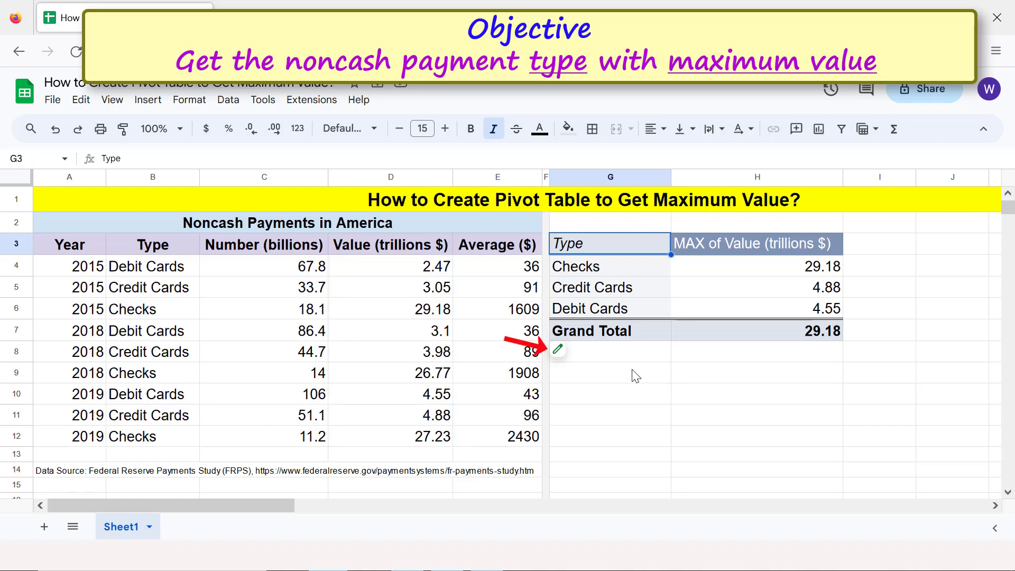
Step: Reopen the pivot editor and add Value (trillions $) as a filter
left_click(564, 356)
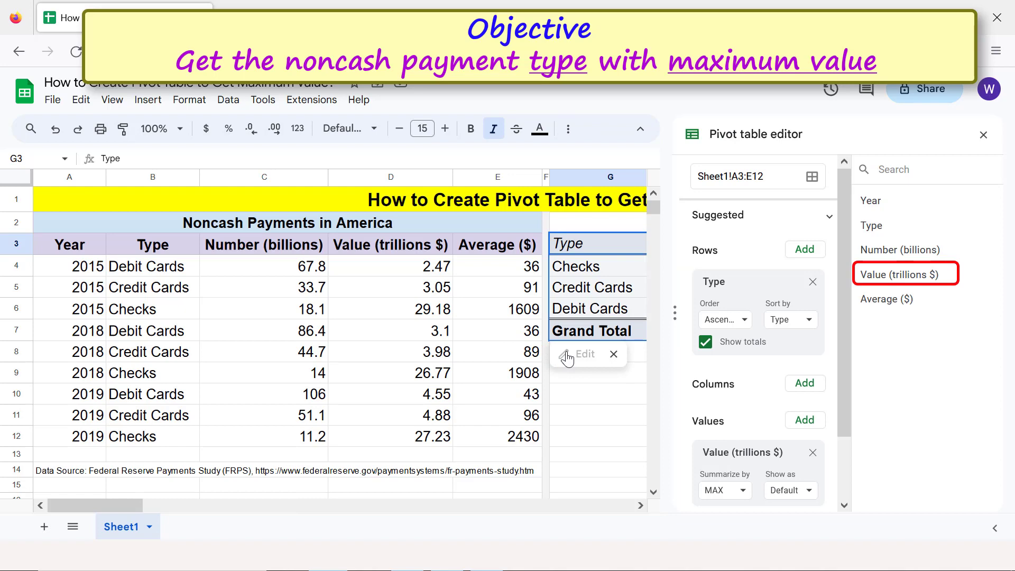
left_click_drag(845, 357, 846, 455)
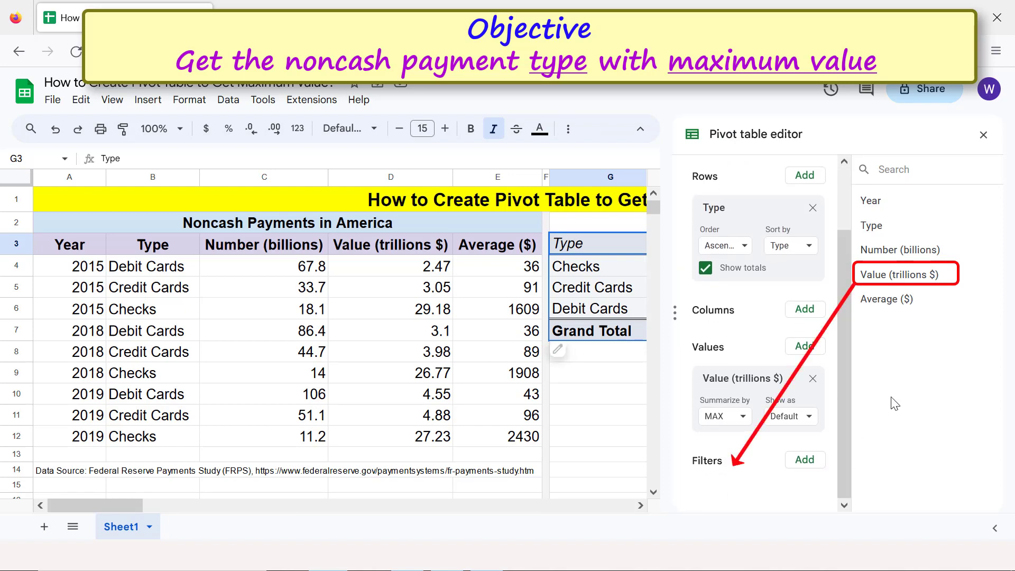
mouse_move(894, 274)
left_mouse_down()
mouse_move(855, 300)
mouse_move(706, 490)
left_mouse_up()
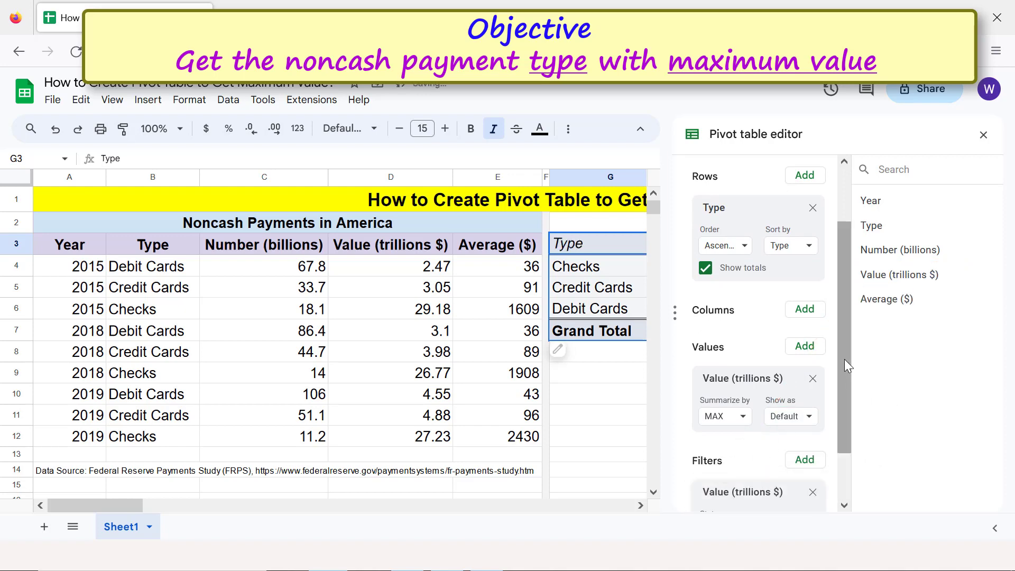
left_click_drag(844, 378, 842, 423)
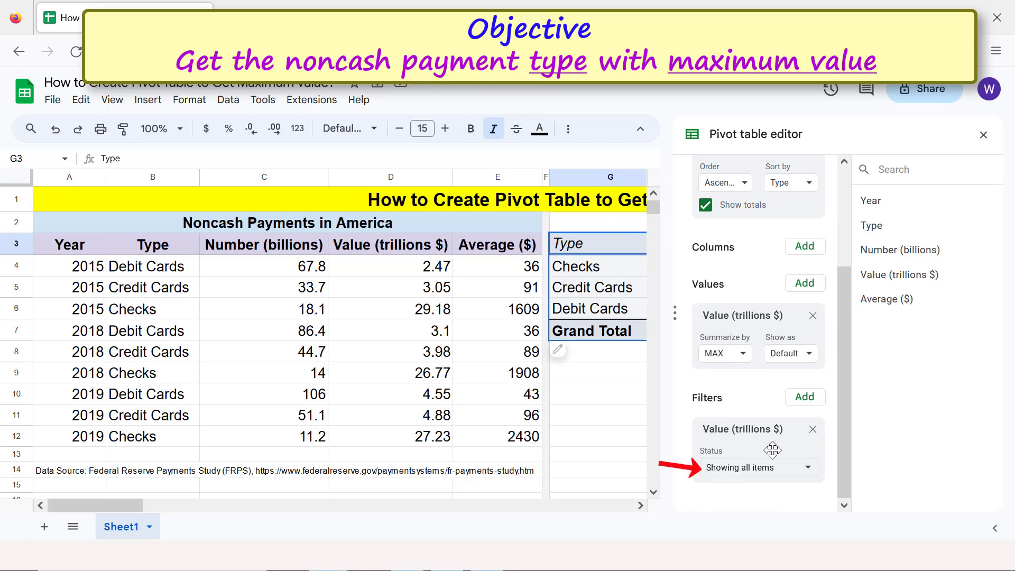
Step: Filter Value by condition 'Is equal to' =max(D4:D12), leaving only Checks at 29.18
left_click(742, 471)
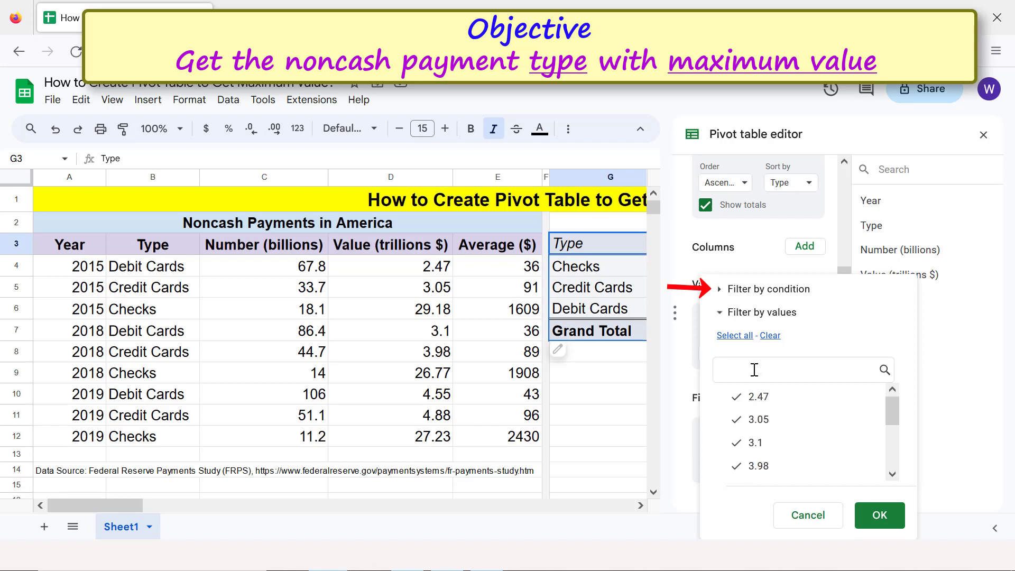
left_click(767, 290)
left_click(764, 291)
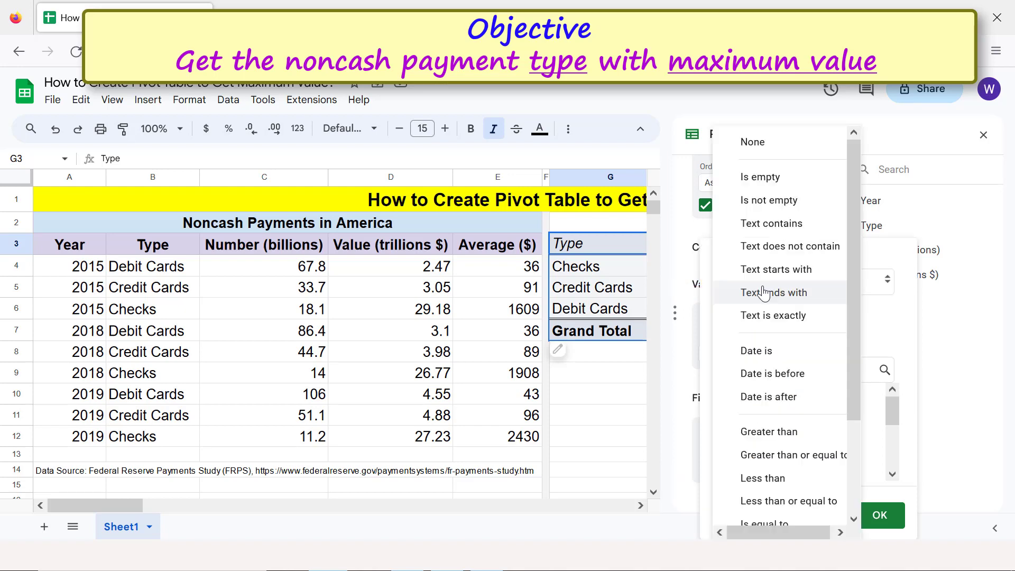
left_click_drag(855, 319, 856, 440)
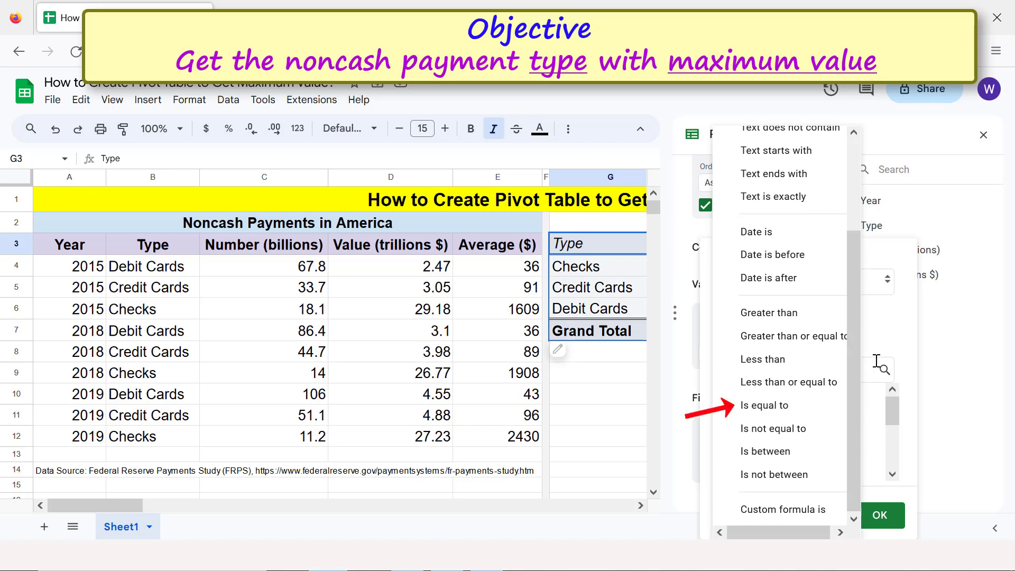
left_click(774, 408)
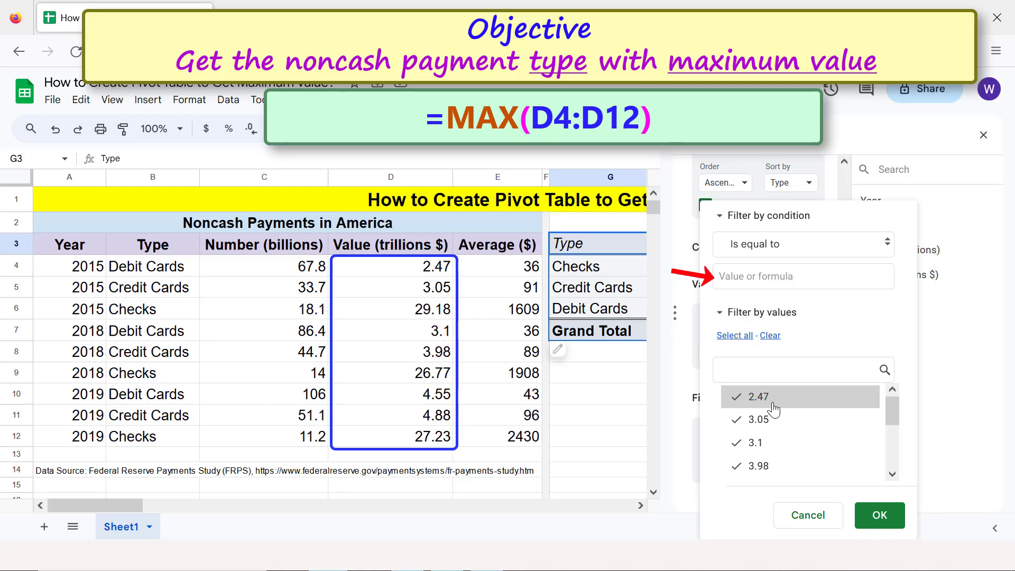
left_click(749, 276)
type("=")
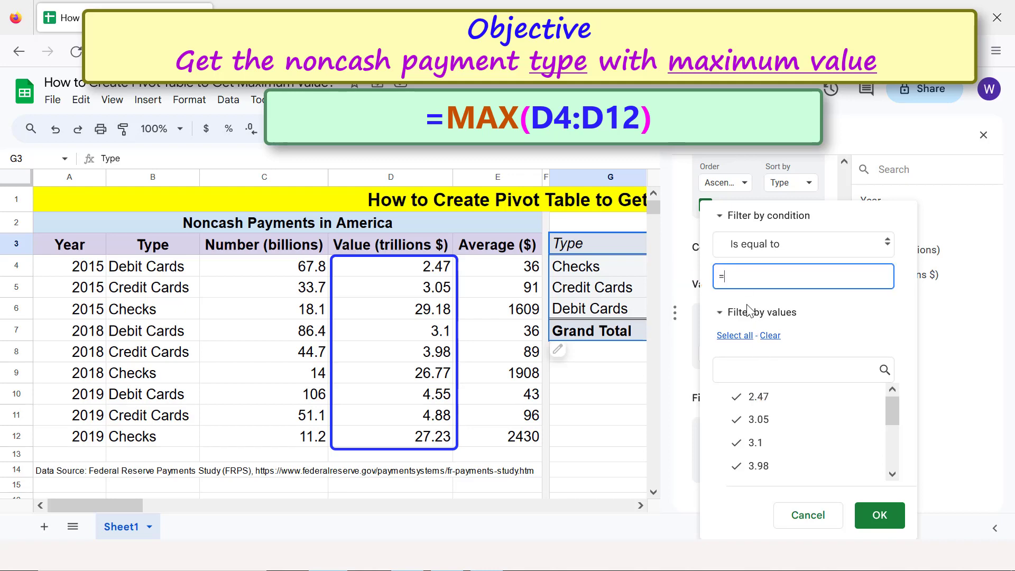
type("max(D4:D12)")
left_click(874, 518)
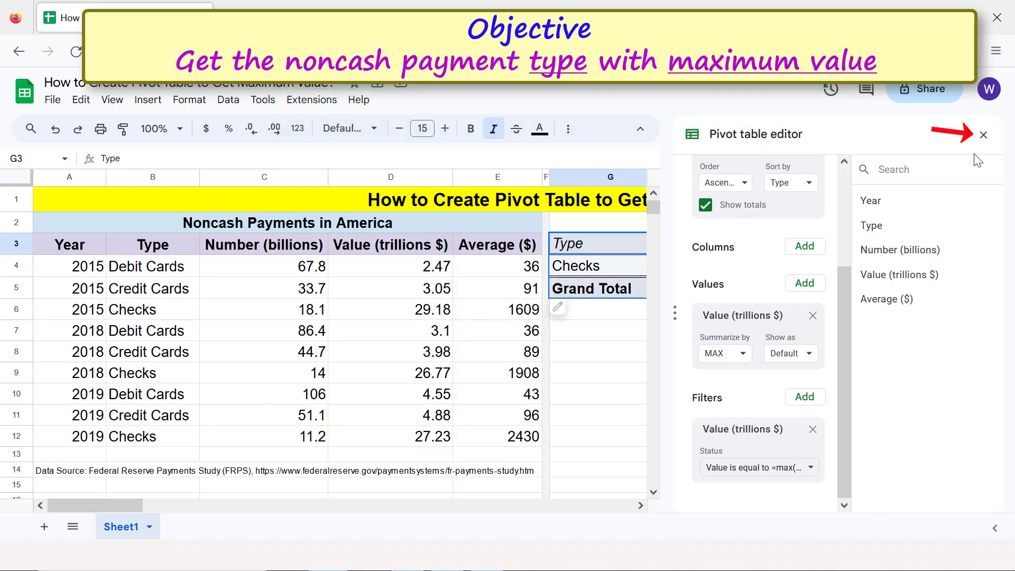
left_click(983, 135)
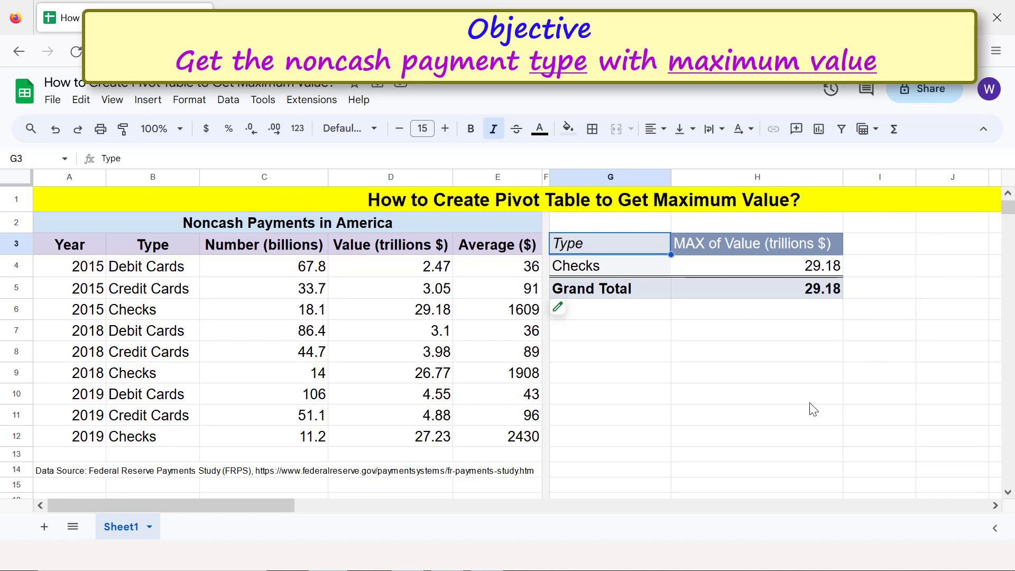